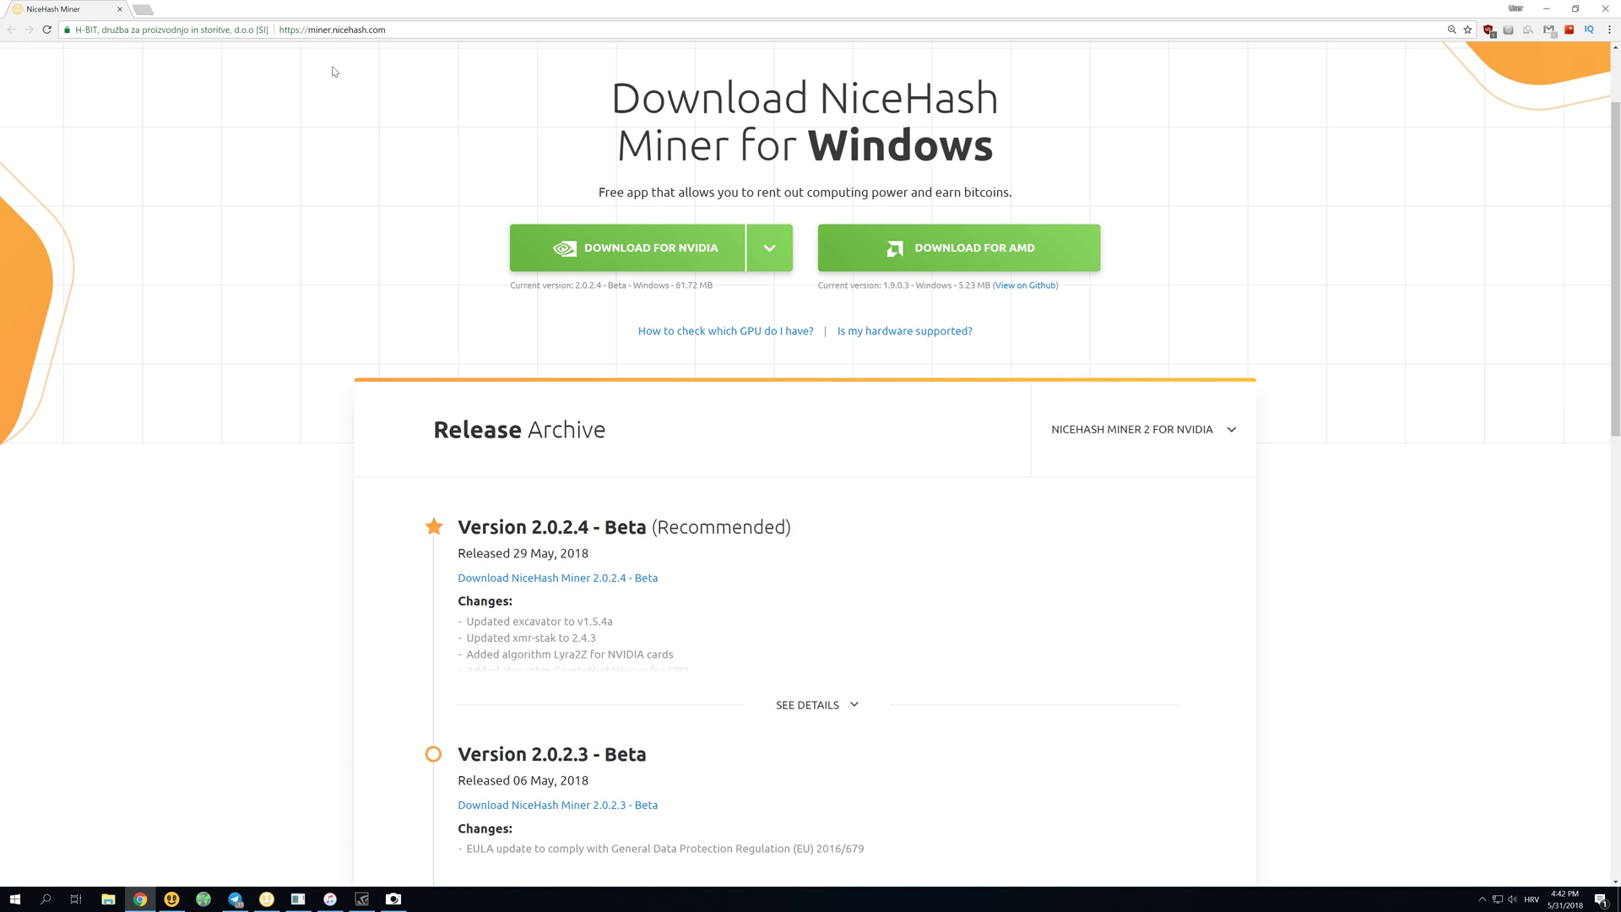
# - Switch the Release Archive to NiceHash Miner Legacy and expand Version 1.9.0.3's full notes
pyautogui.click(1184, 428)
pyautogui.click(1161, 432)
pyautogui.click(1162, 430)
pyautogui.click(1151, 549)
pyautogui.scroll(-2, 827, 481)
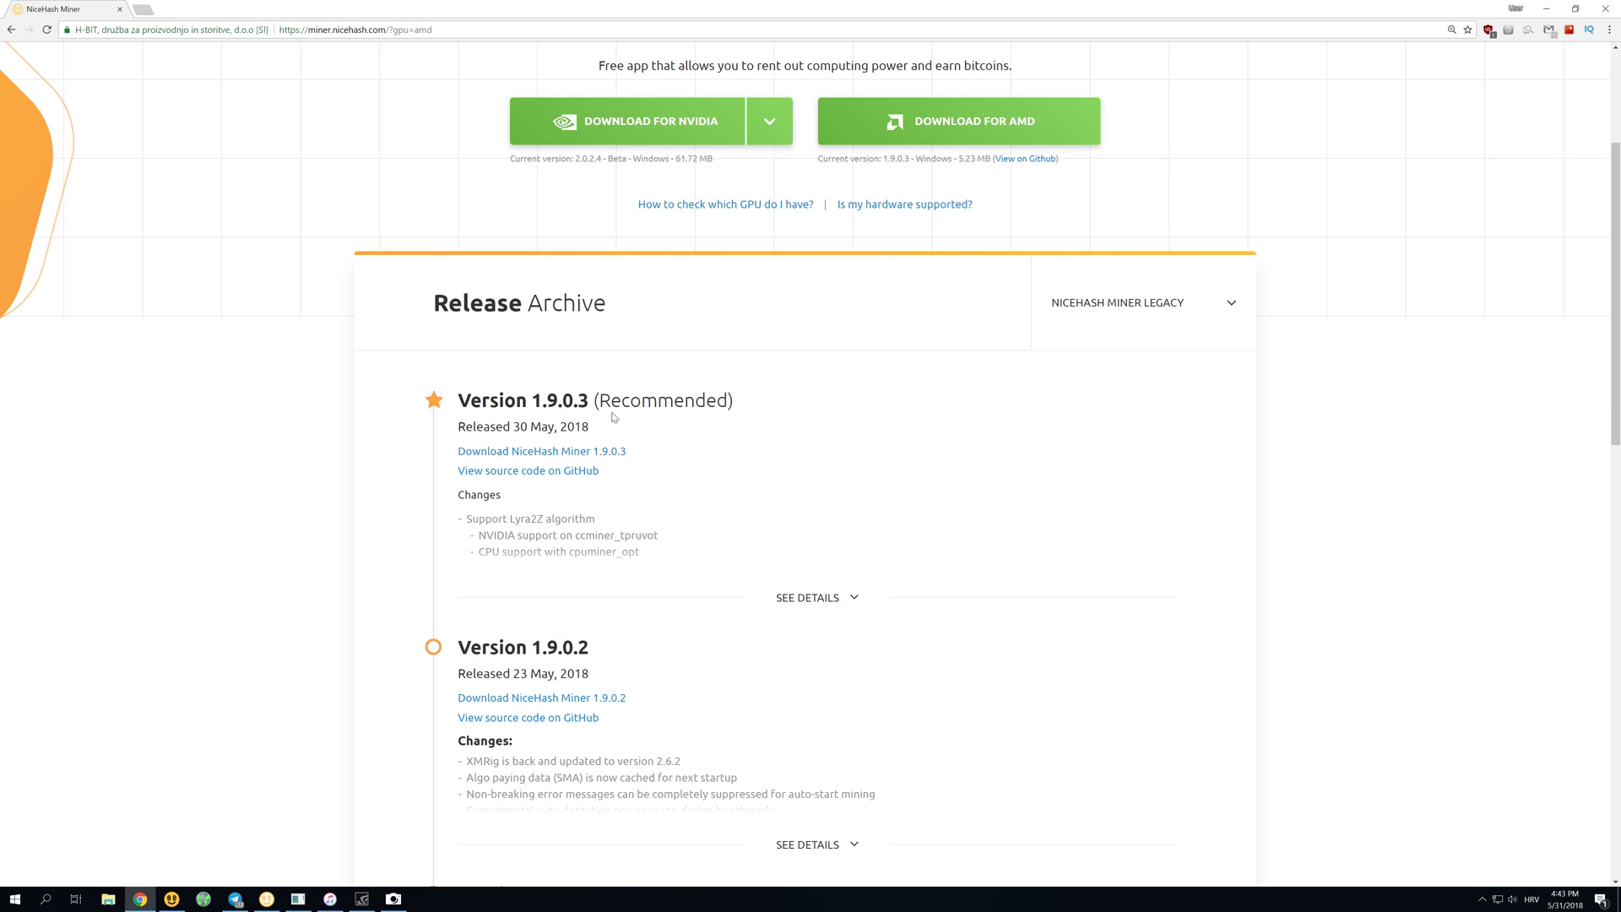
pyautogui.click(811, 601)
pyautogui.scroll(-1, 776, 532)
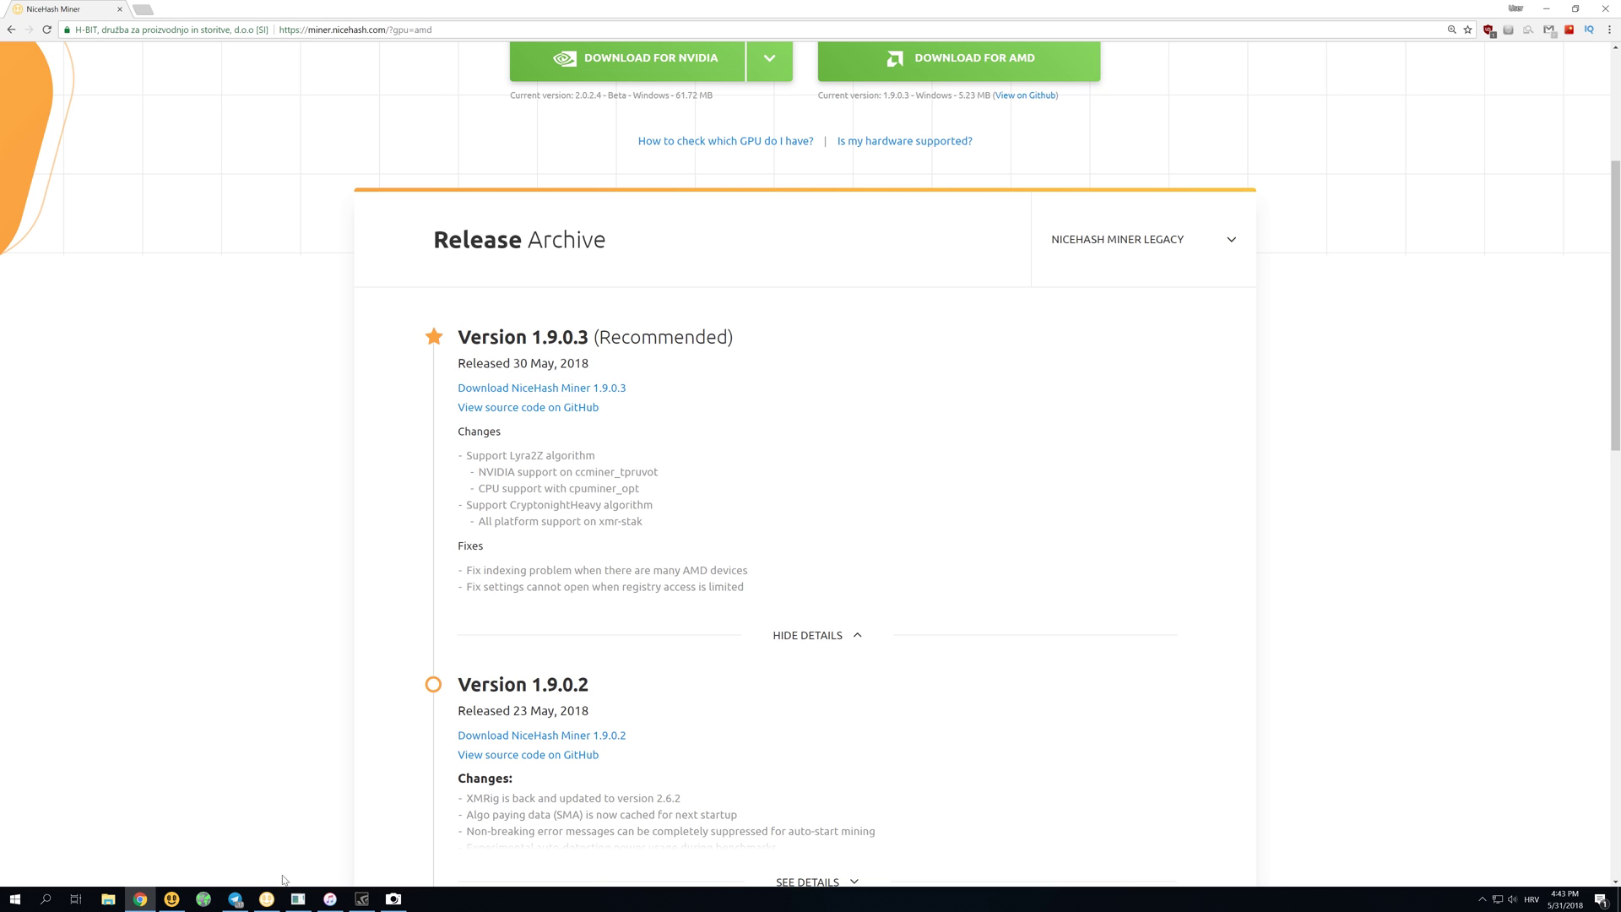
# - Open NiceHash Miner Legacy's Benchmark window beside the app and select the CPU#1 device
pyautogui.click(267, 898)
pyautogui.moveTo(940, 269); pyautogui.dragTo(835, 267)
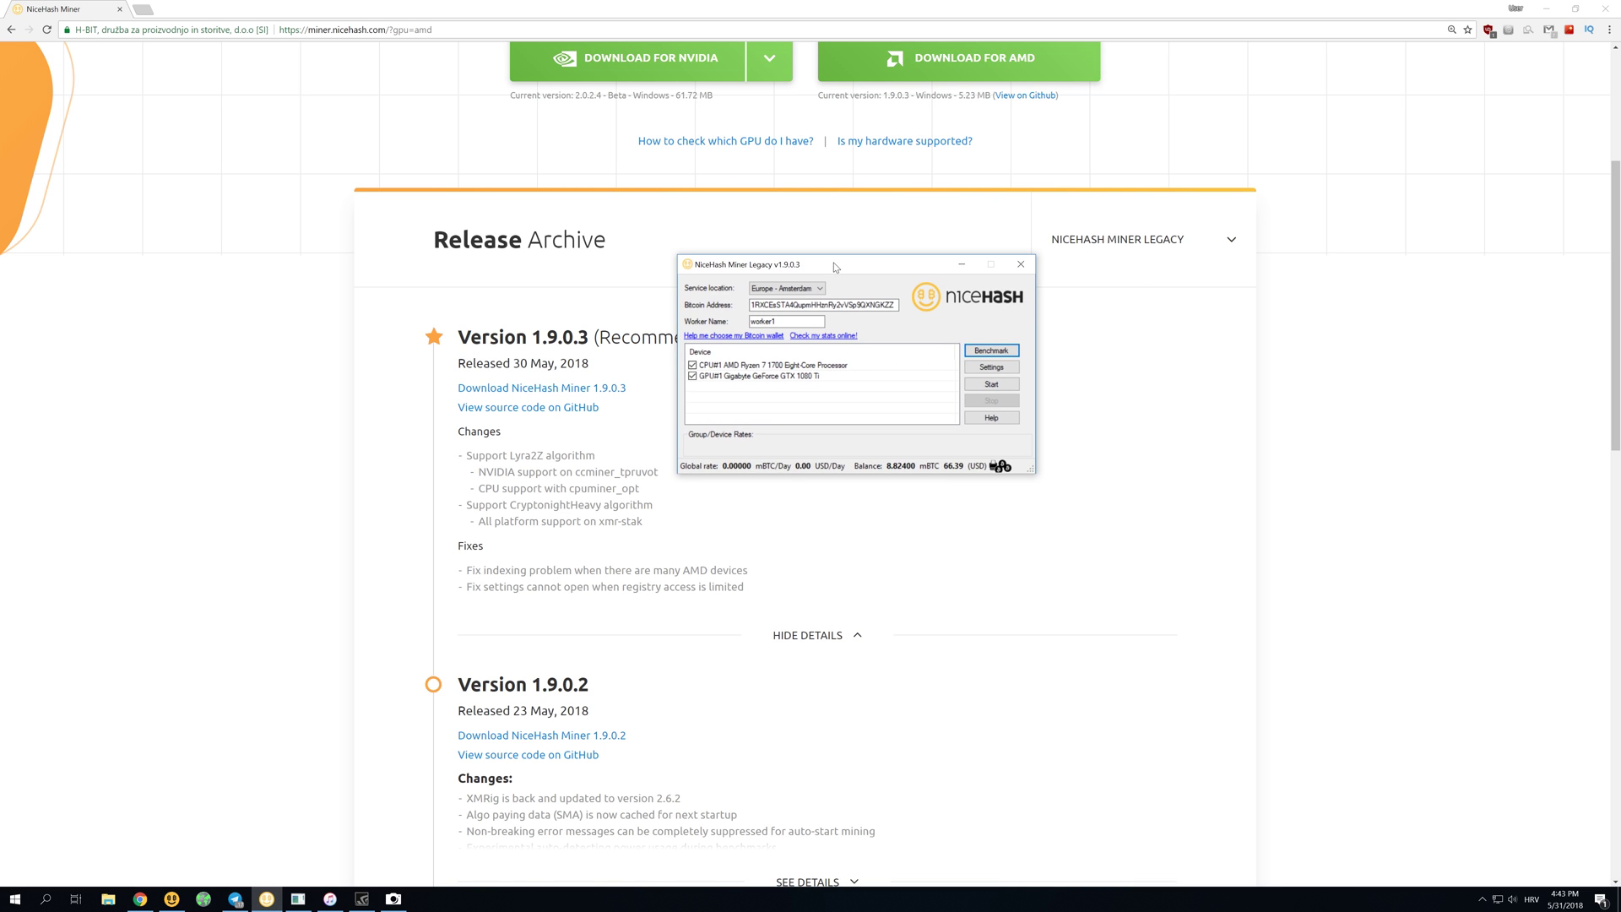
pyautogui.click(993, 350)
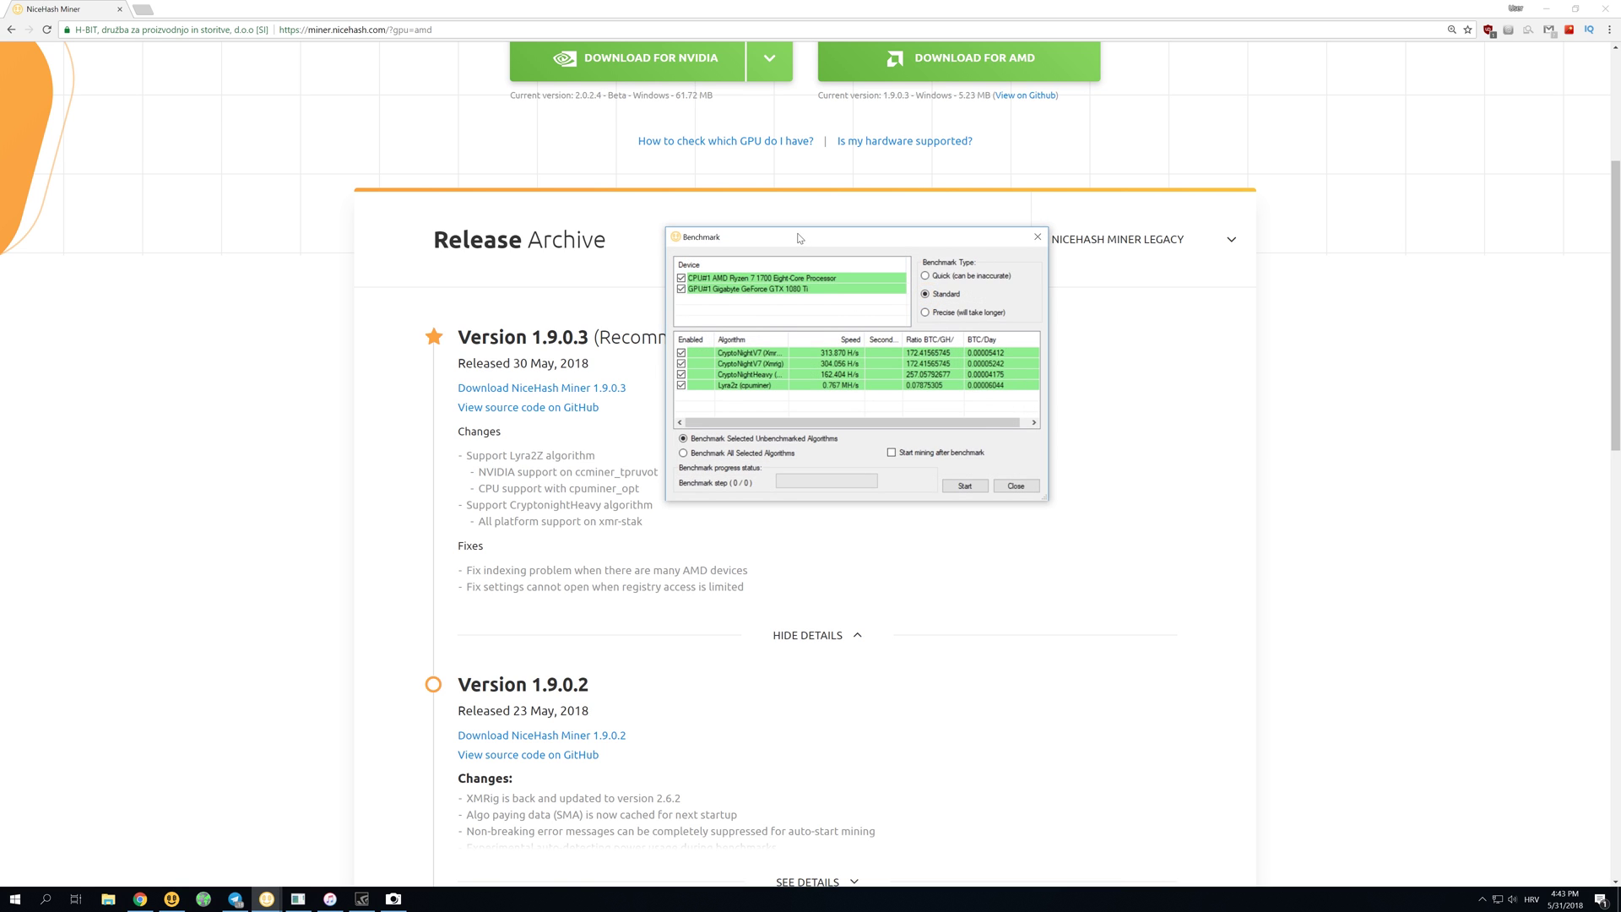
pyautogui.moveTo(789, 234); pyautogui.dragTo(865, 252)
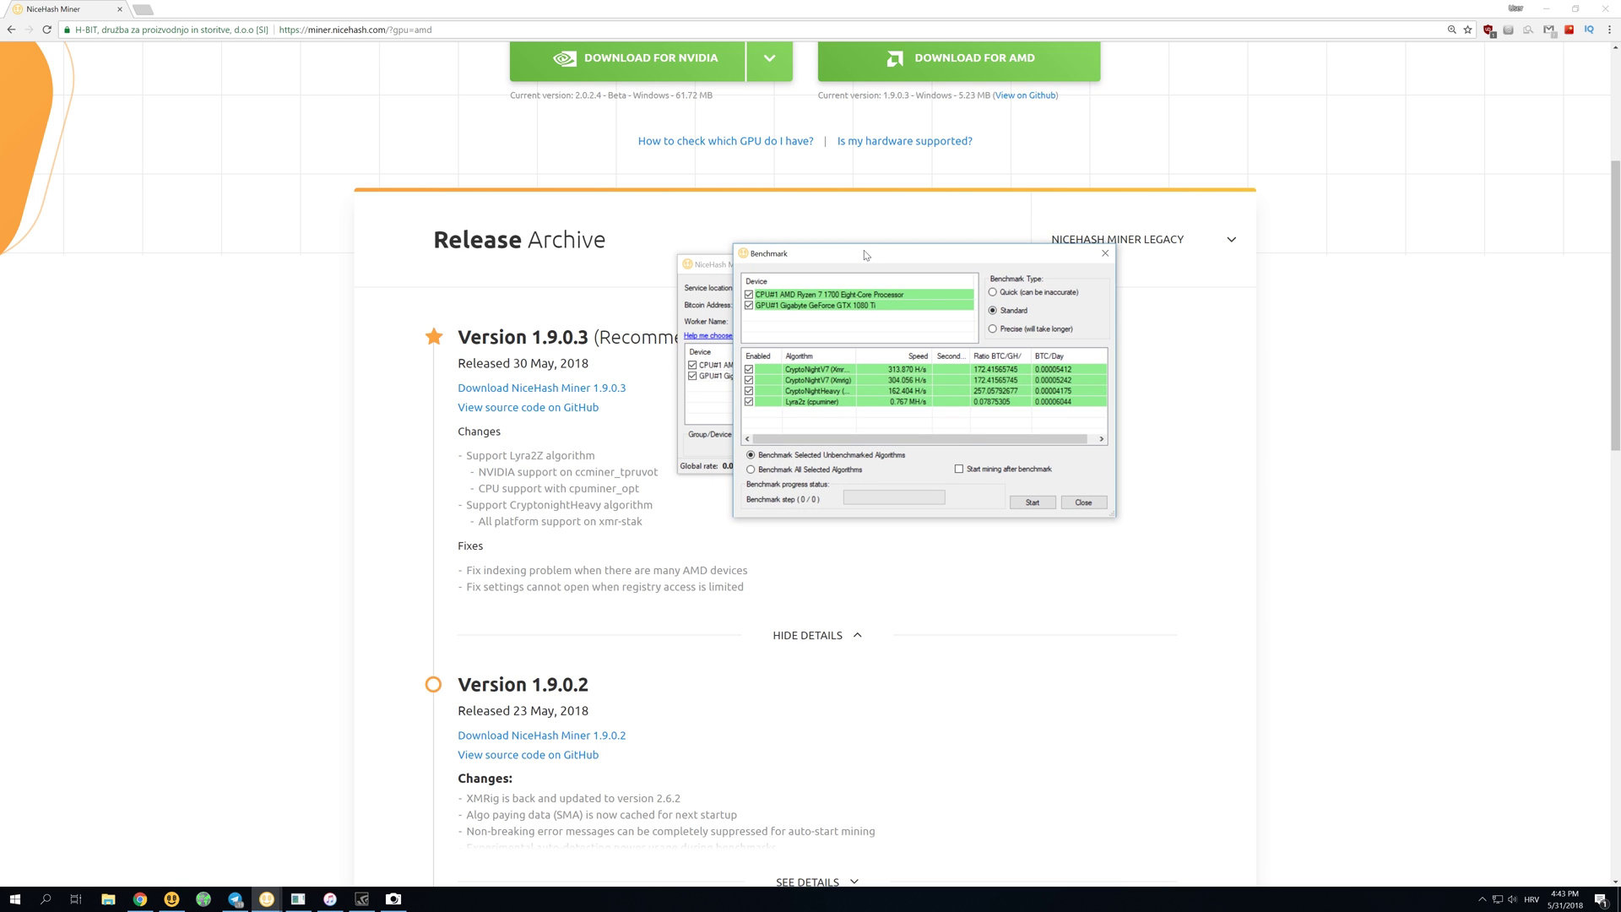
pyautogui.click(832, 297)
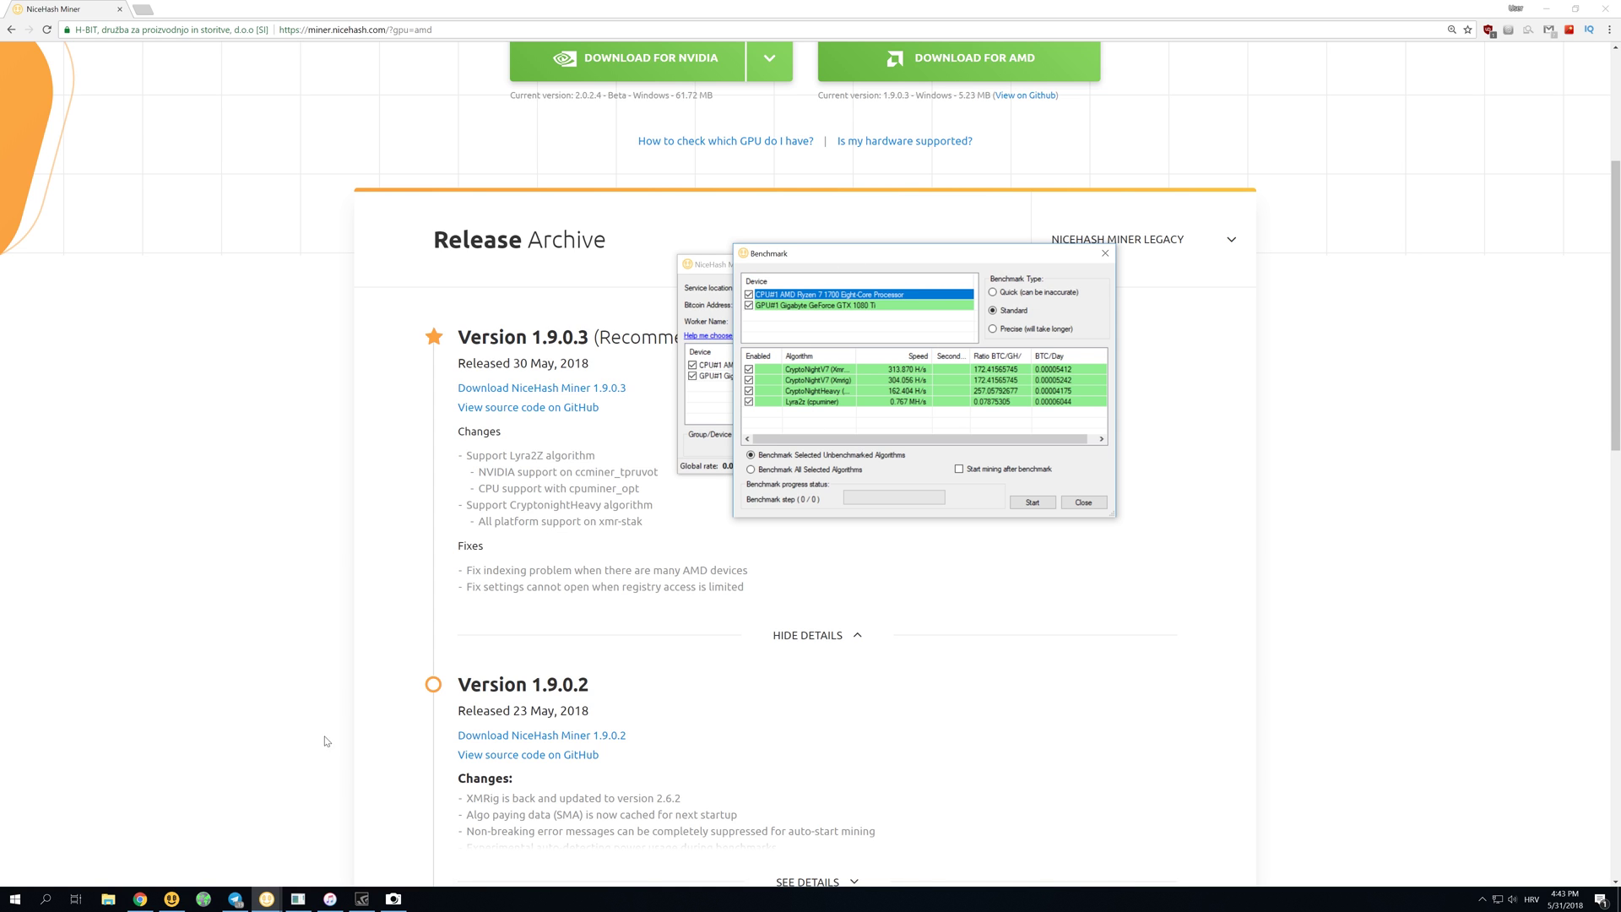
# - Expand CPU#1 in NiceHash Miner v2.0.2.4's Hardware Details and widen Legacy's Algorithm column
pyautogui.click(171, 899)
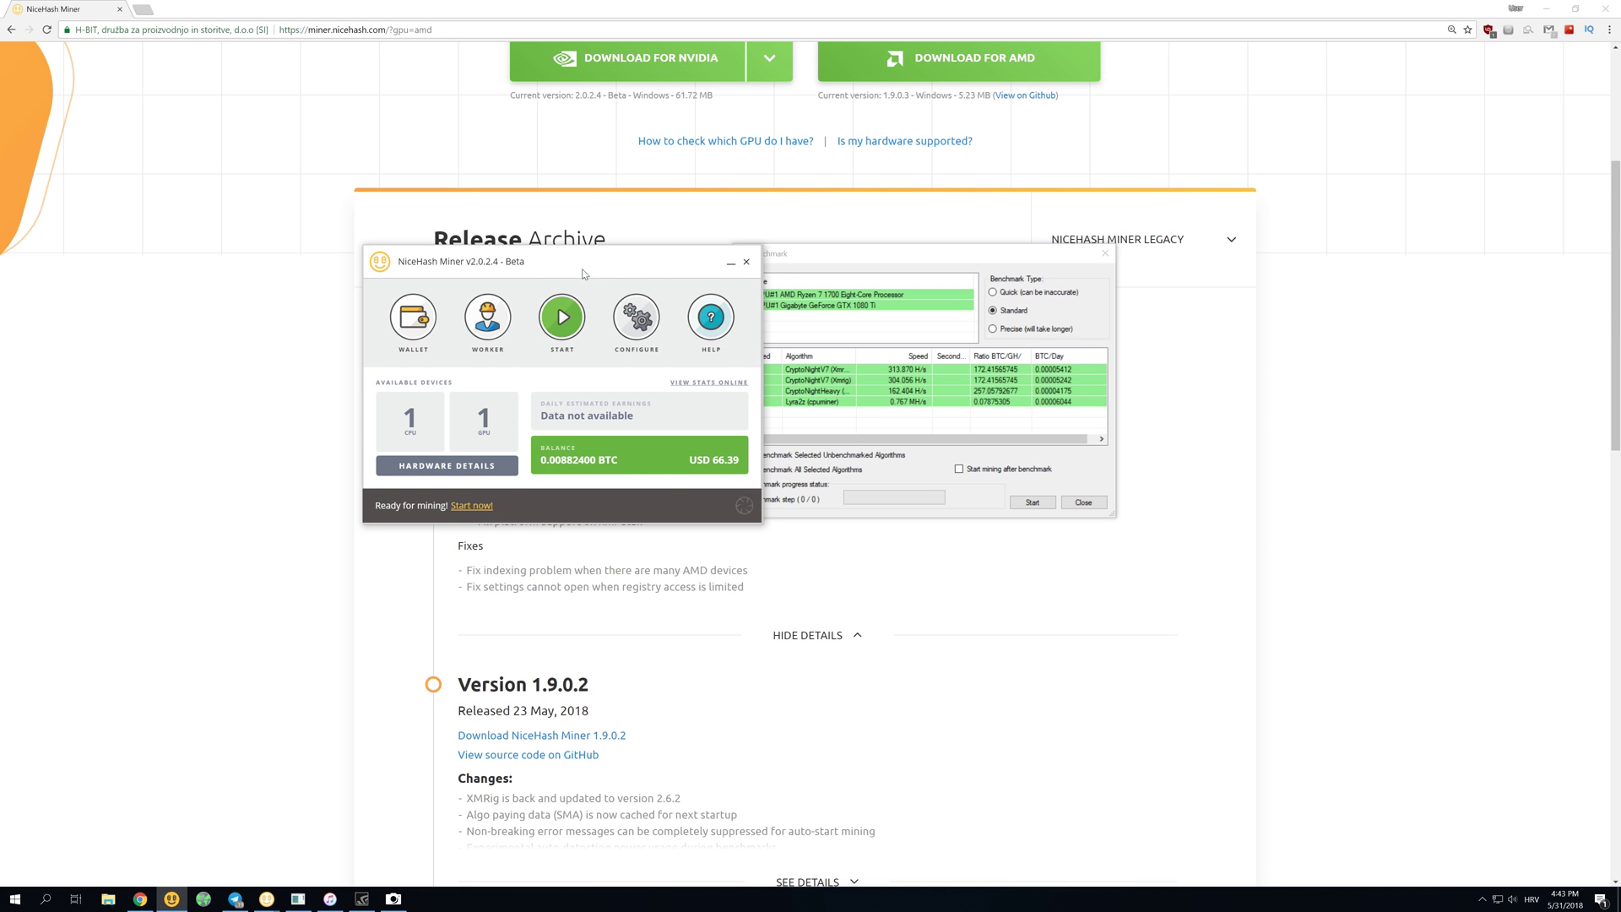
pyautogui.moveTo(582, 269); pyautogui.dragTo(428, 206)
pyautogui.click(311, 414)
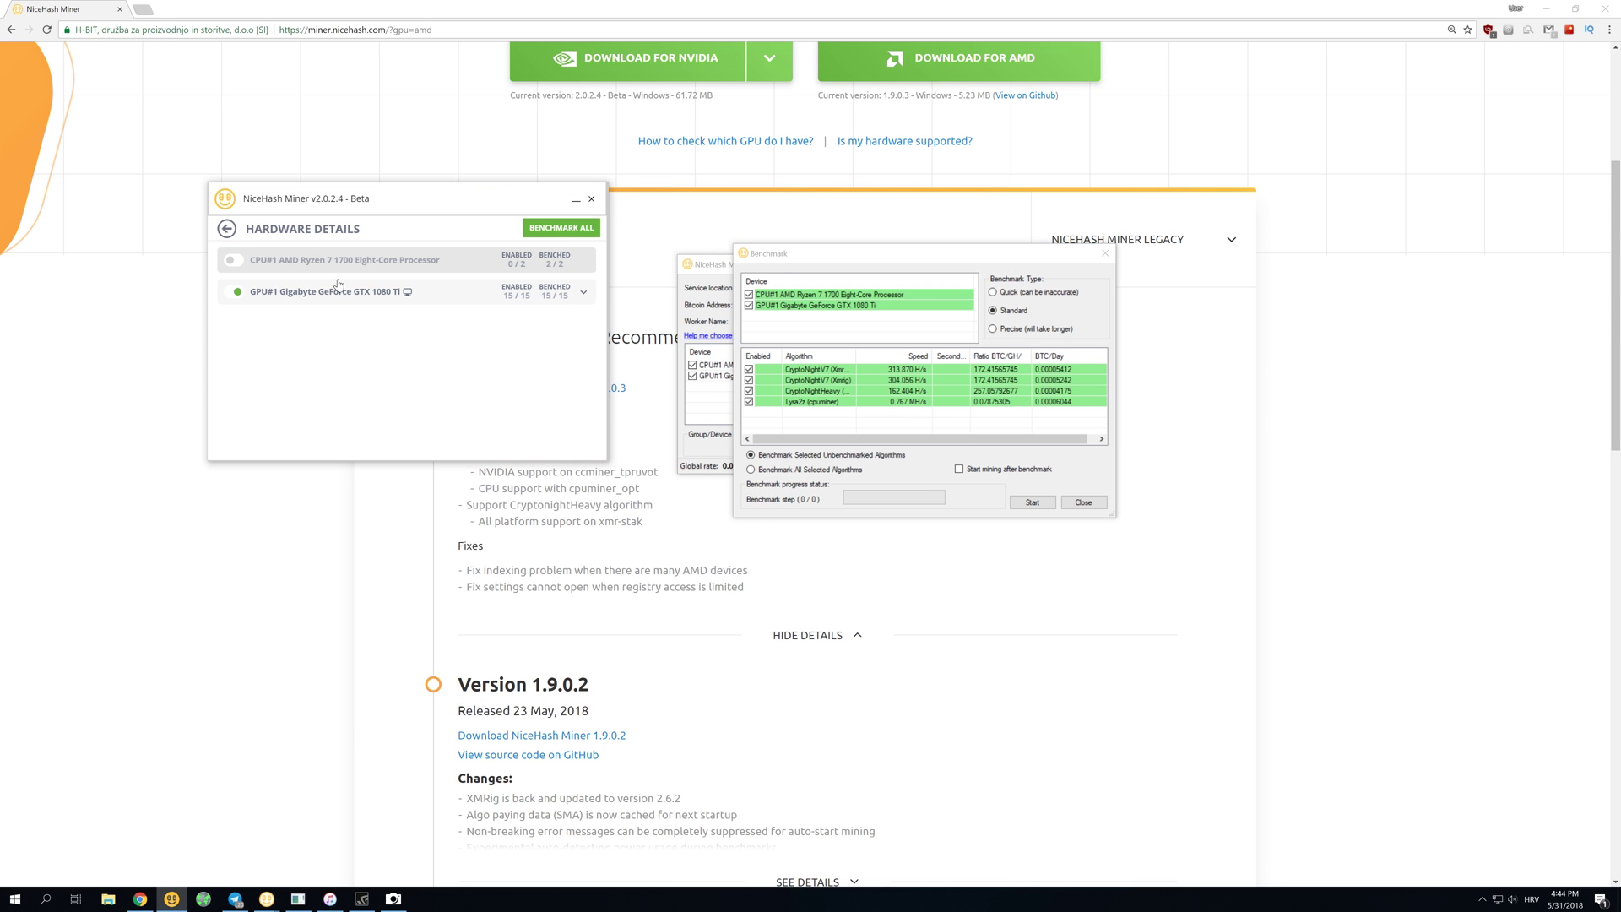
pyautogui.click(336, 263)
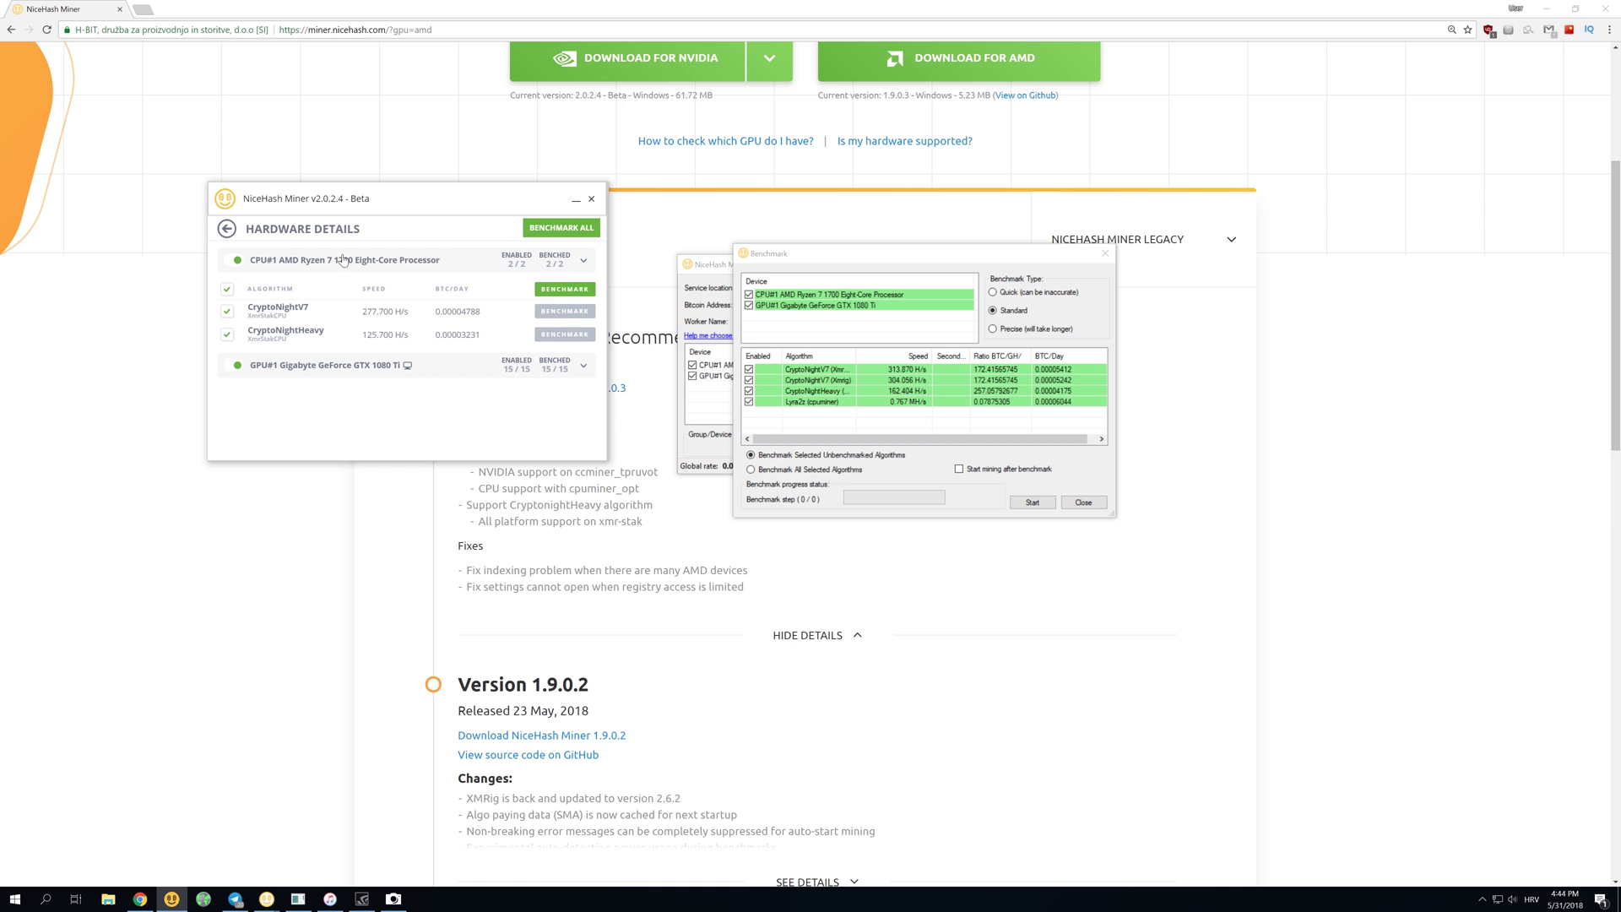
pyautogui.moveTo(451, 210); pyautogui.dragTo(499, 240)
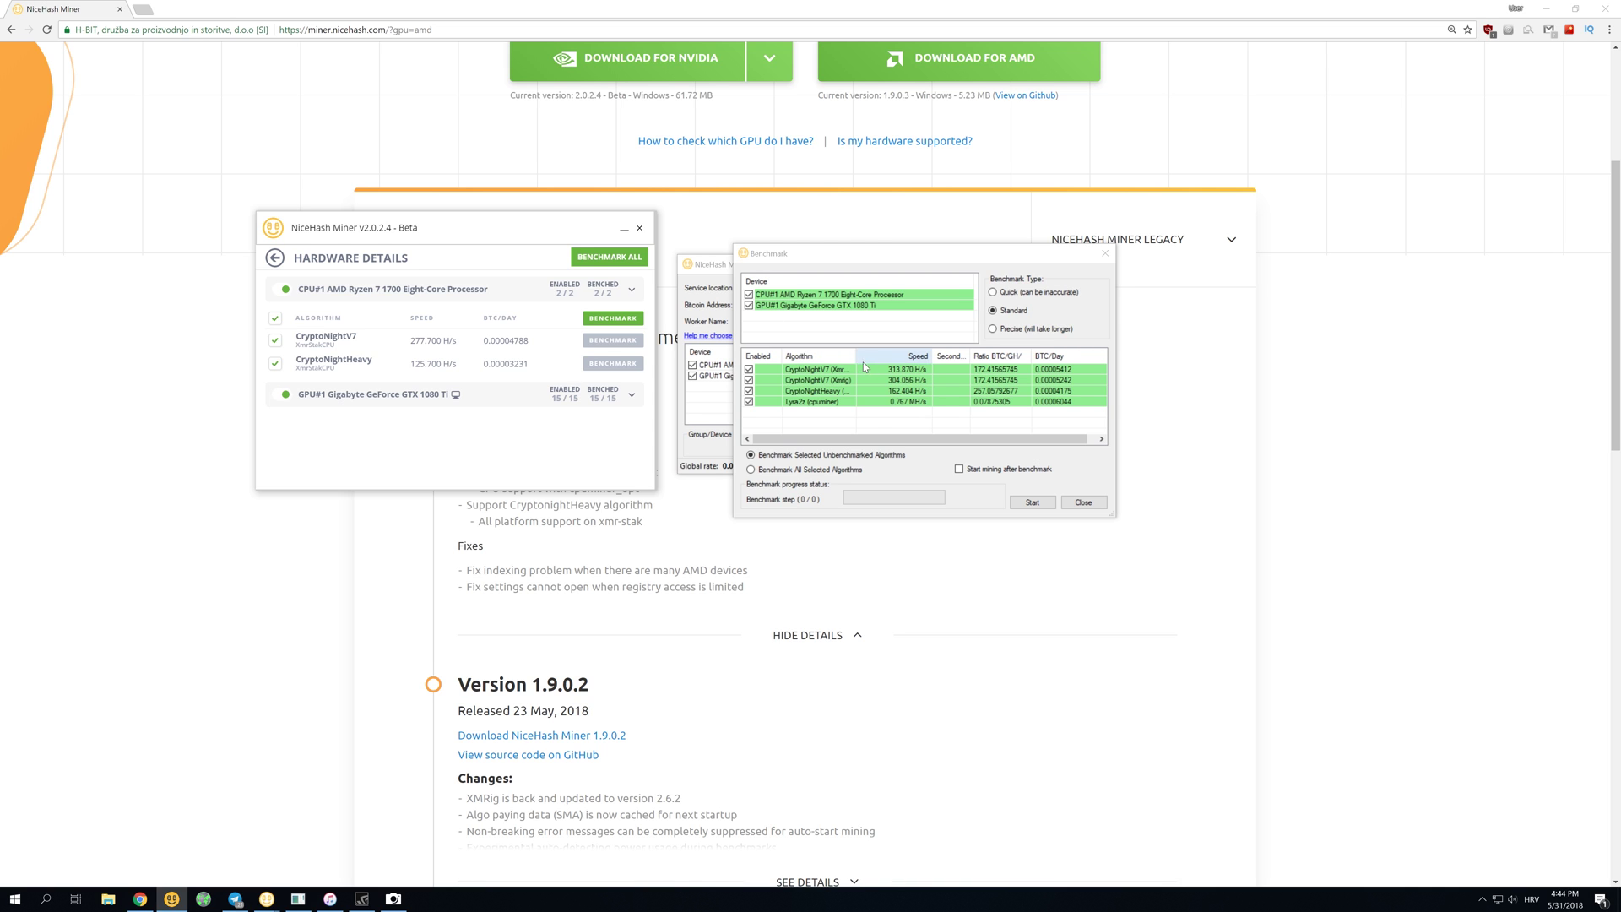
pyautogui.moveTo(856, 356); pyautogui.dragTo(875, 356)
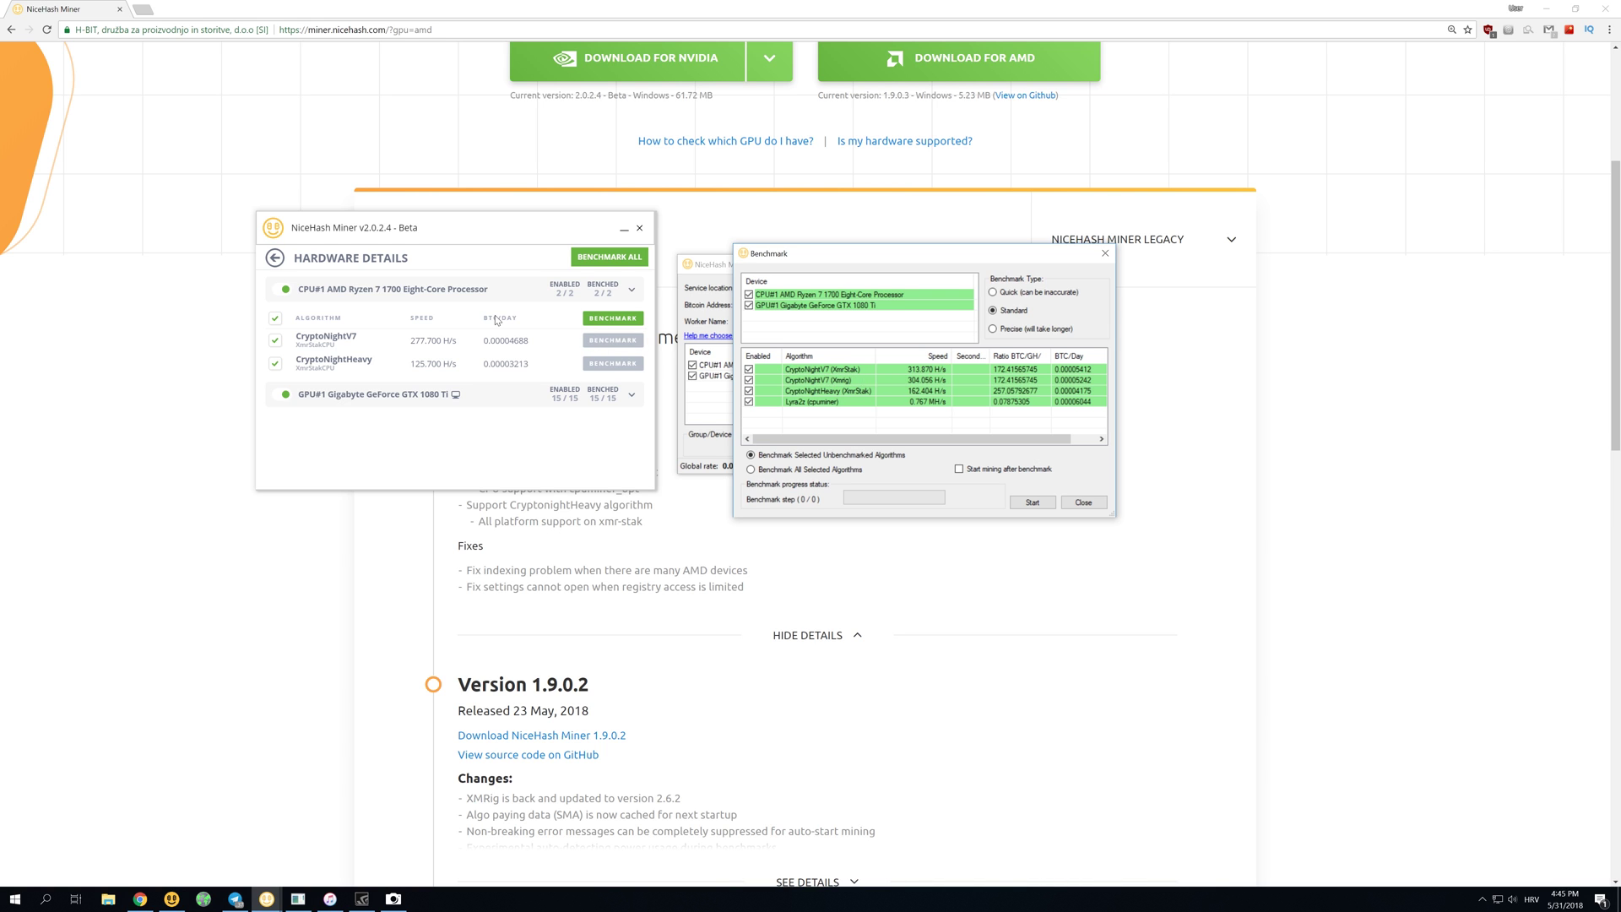
# - Expand GPU#1 (GTX 1080 Ti) in Hardware Details, select GPU#1 in Legacy's Benchmark, and enlarge it
pyautogui.click(368, 394)
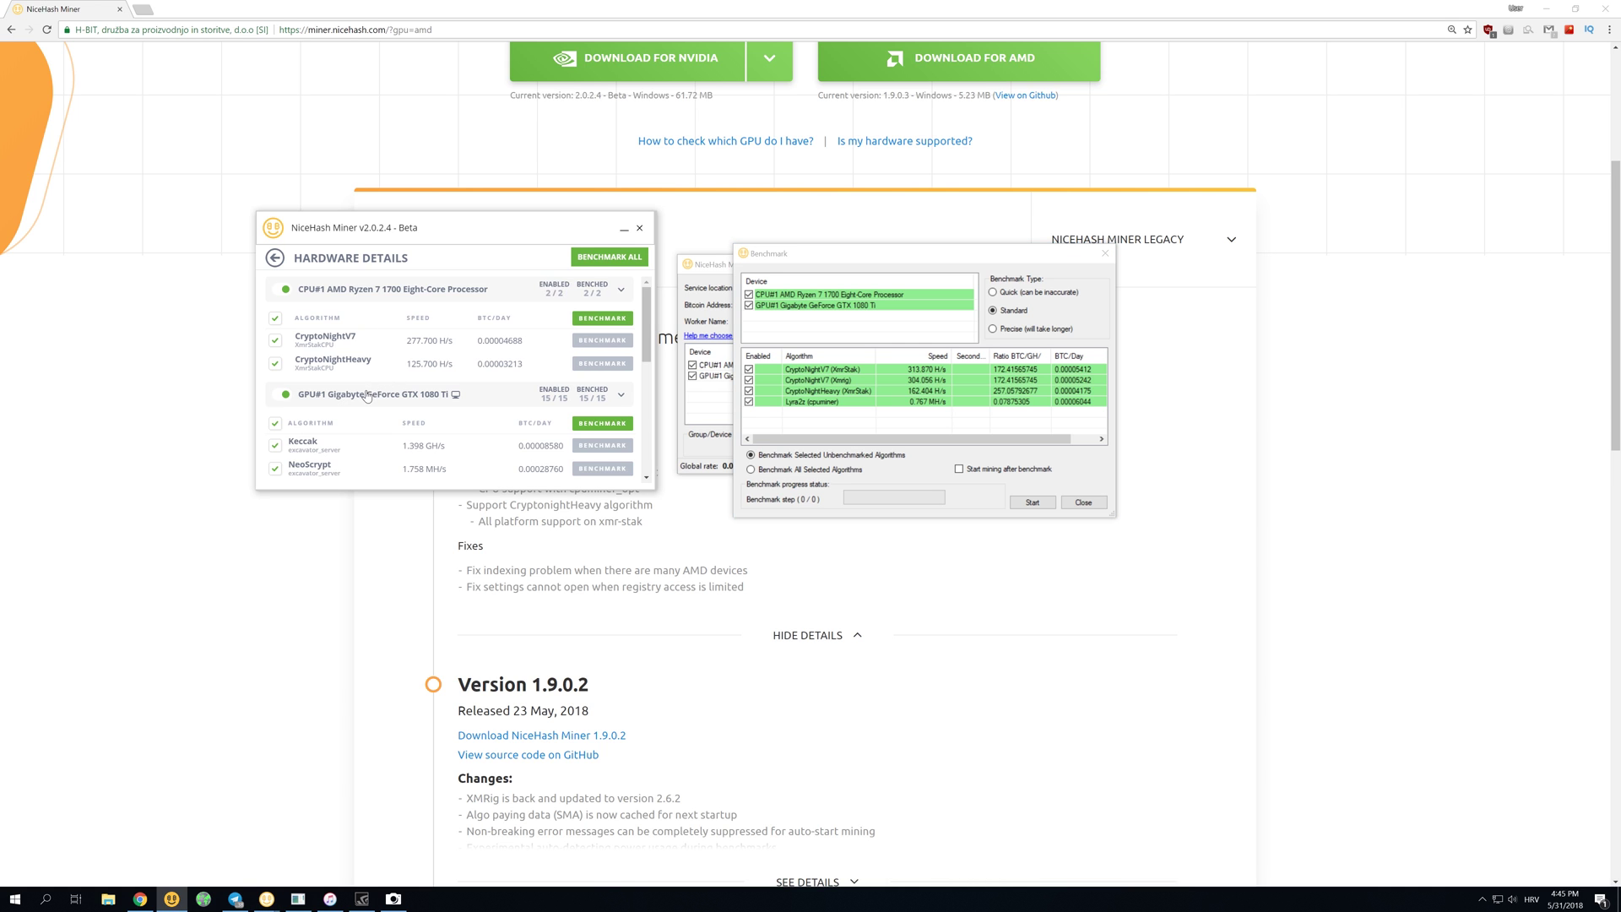
pyautogui.scroll(-3, 393, 393)
pyautogui.scroll(2, 418, 377)
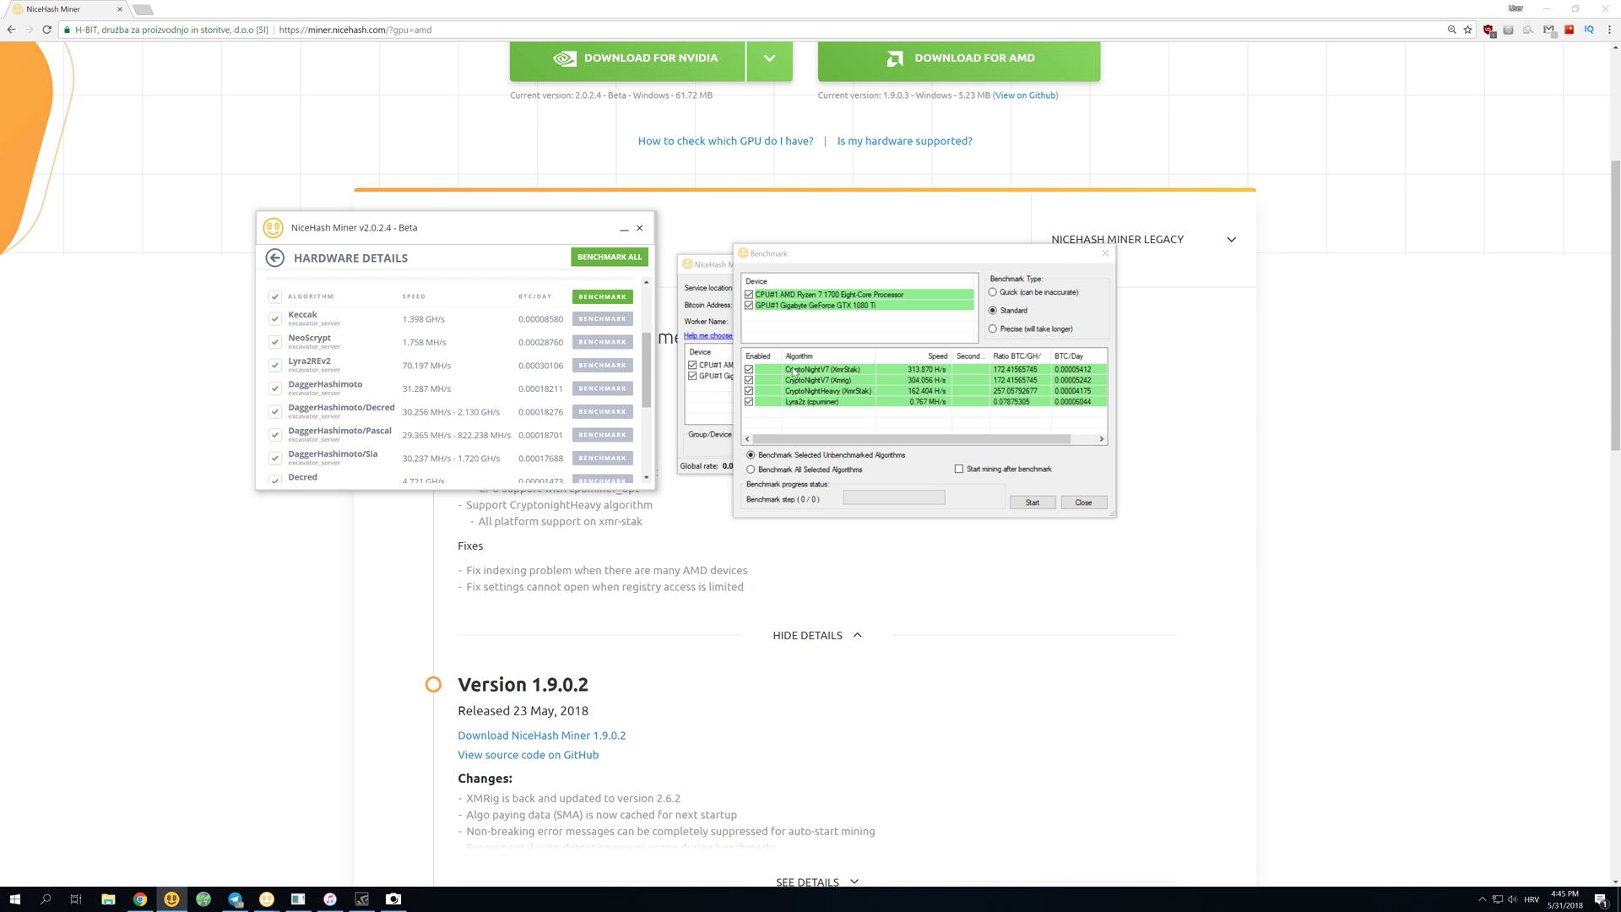
pyautogui.click(802, 307)
pyautogui.moveTo(875, 258); pyautogui.dragTo(869, 202)
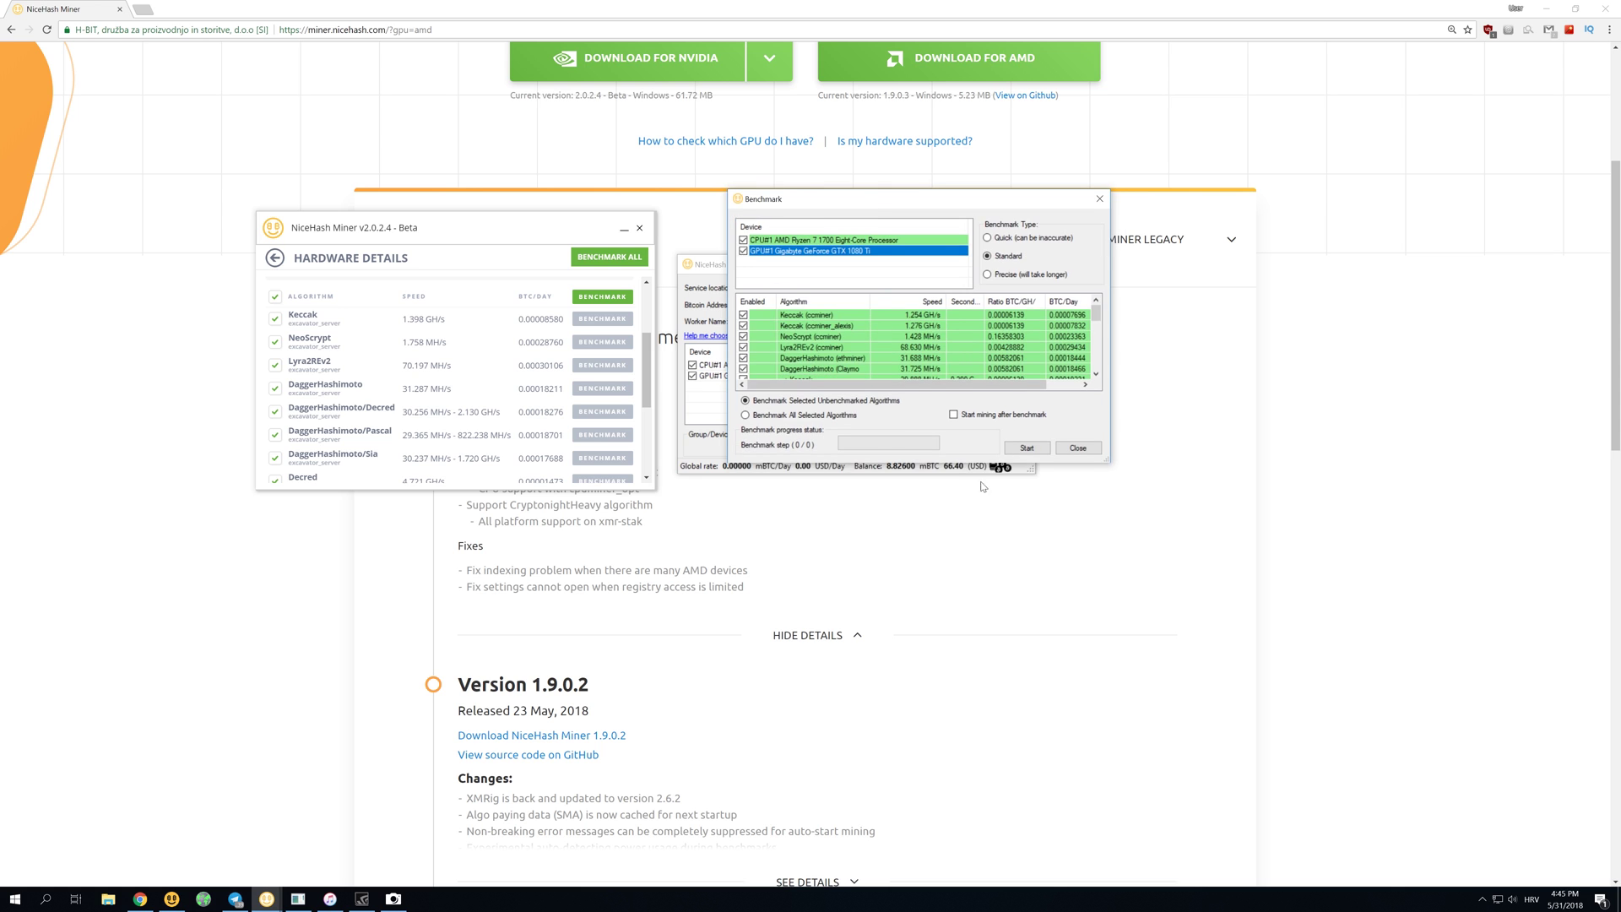
pyautogui.moveTo(1107, 458); pyautogui.dragTo(1217, 624)
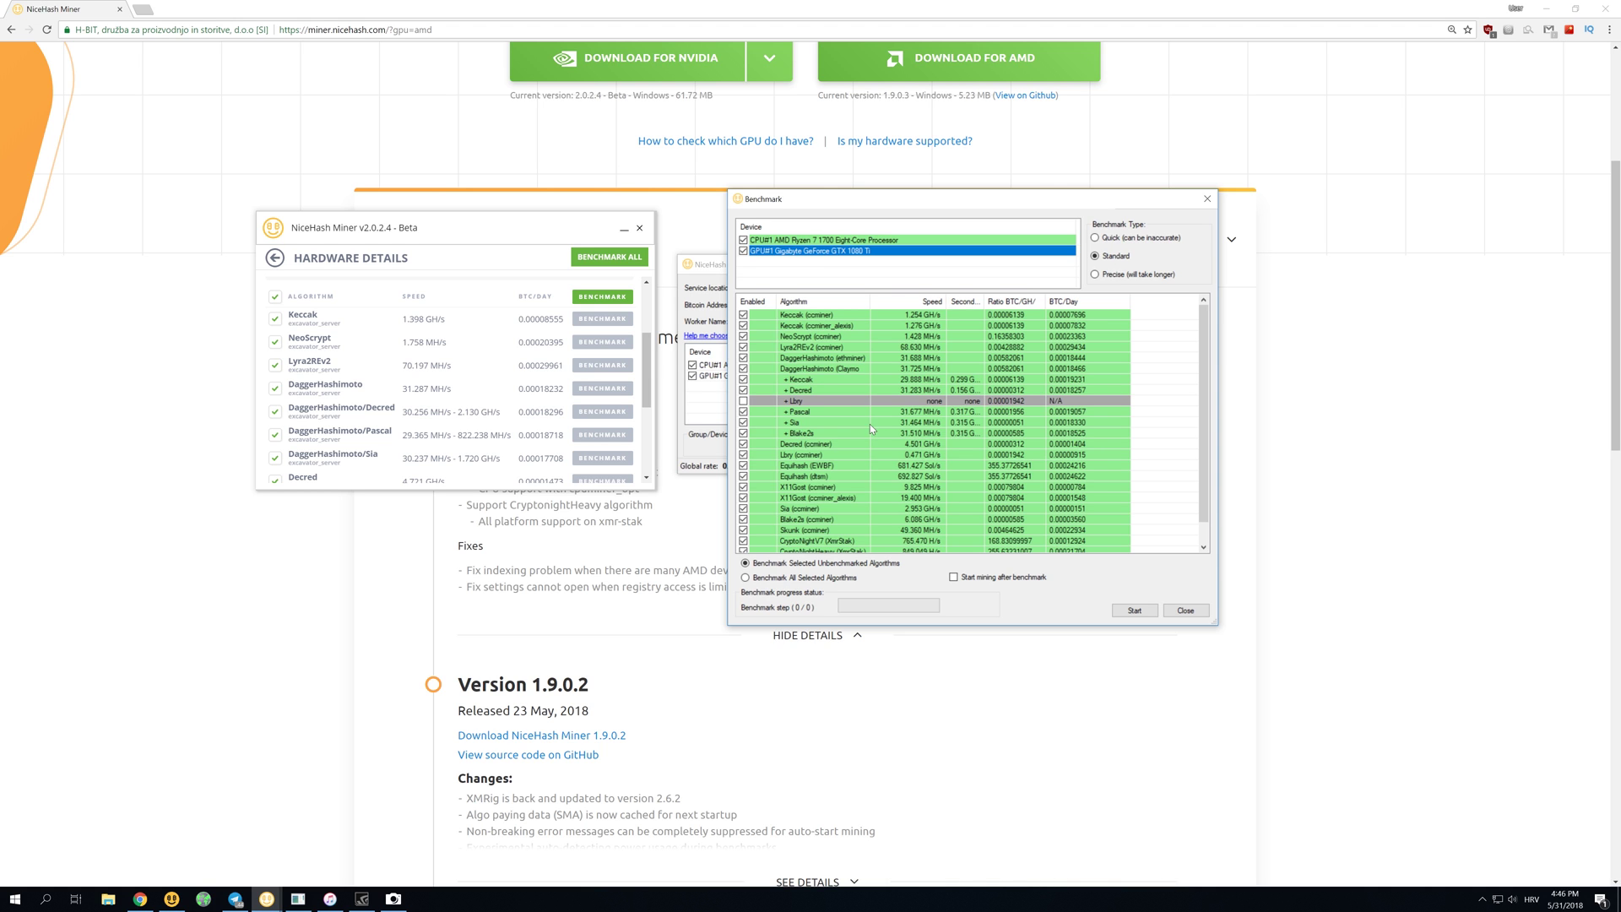
pyautogui.scroll(-1, 768, 422)
pyautogui.scroll(-3, 355, 377)
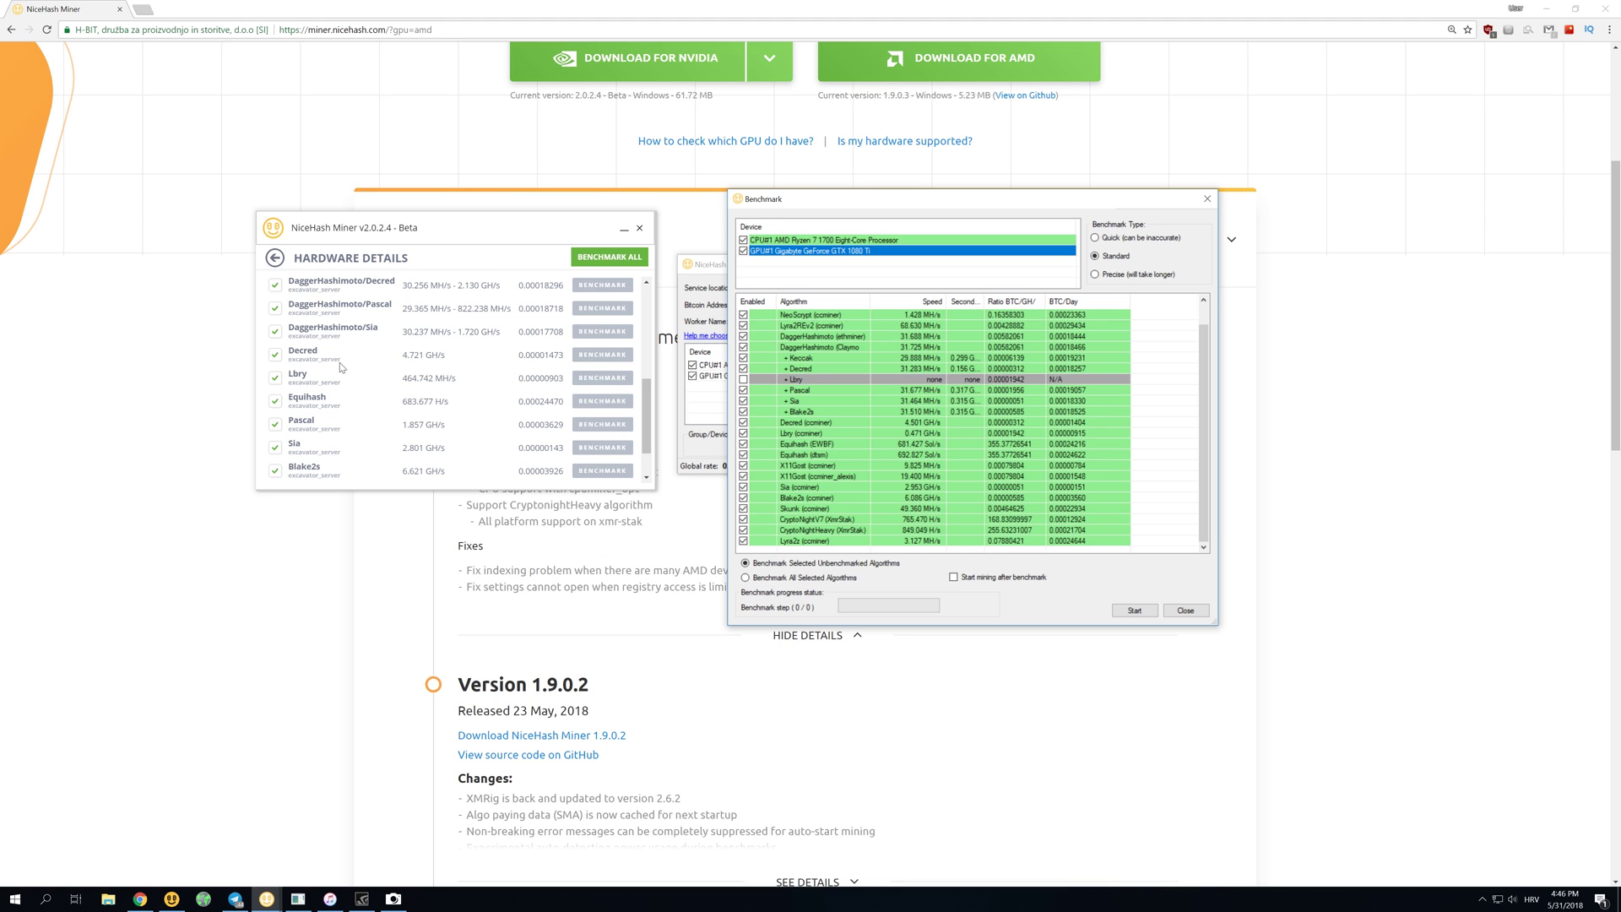
pyautogui.scroll(-1, 319, 363)
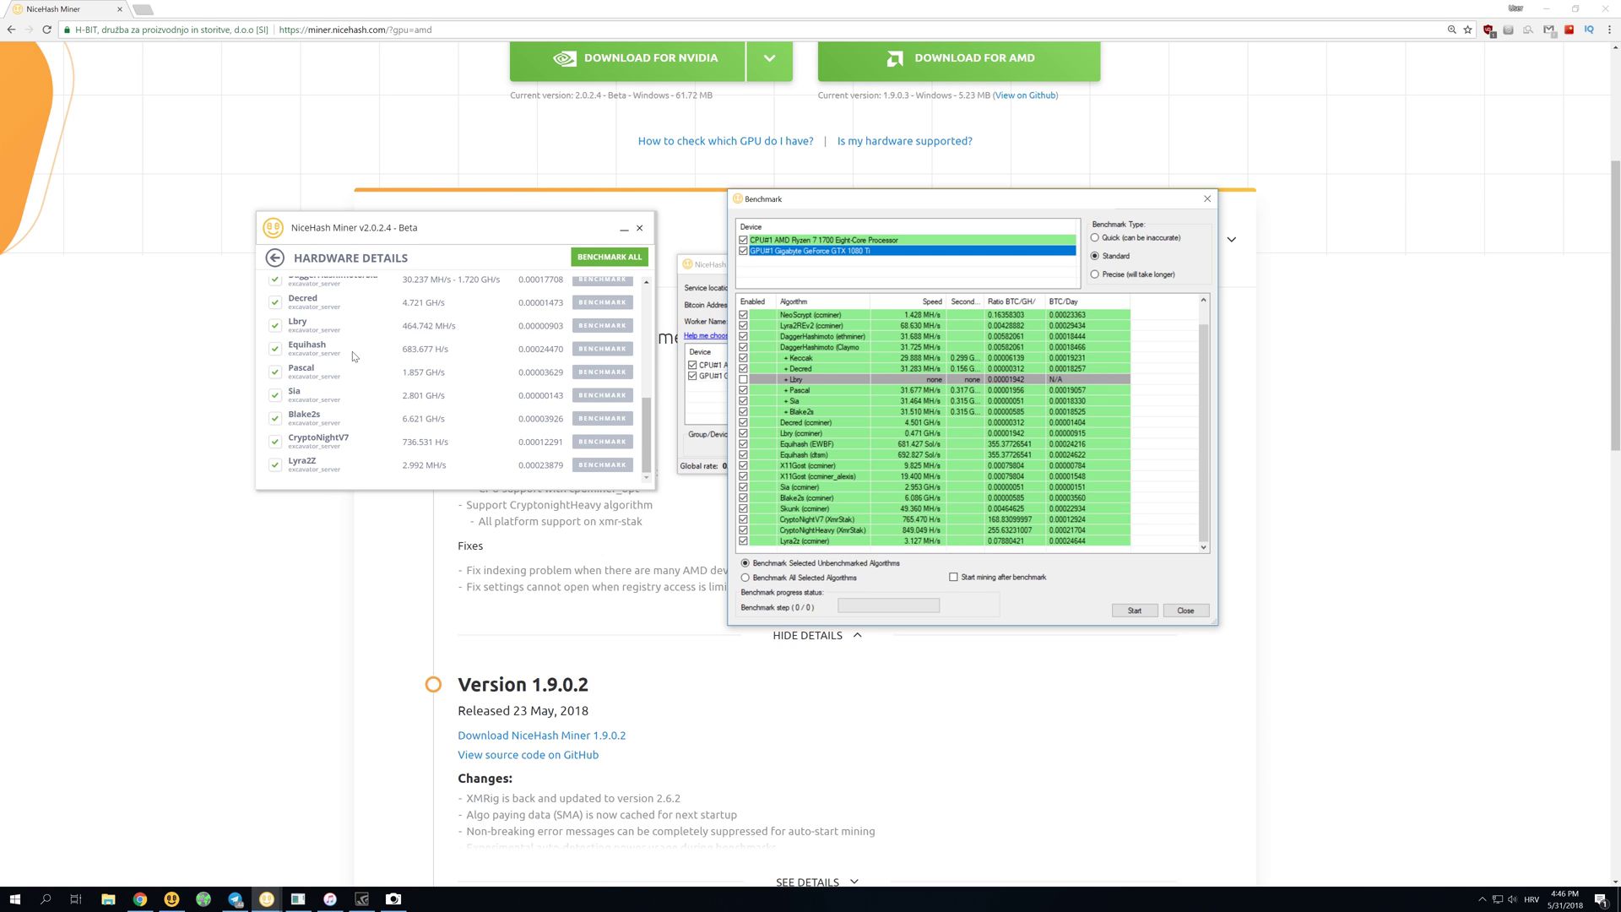
pyautogui.click(912, 447)
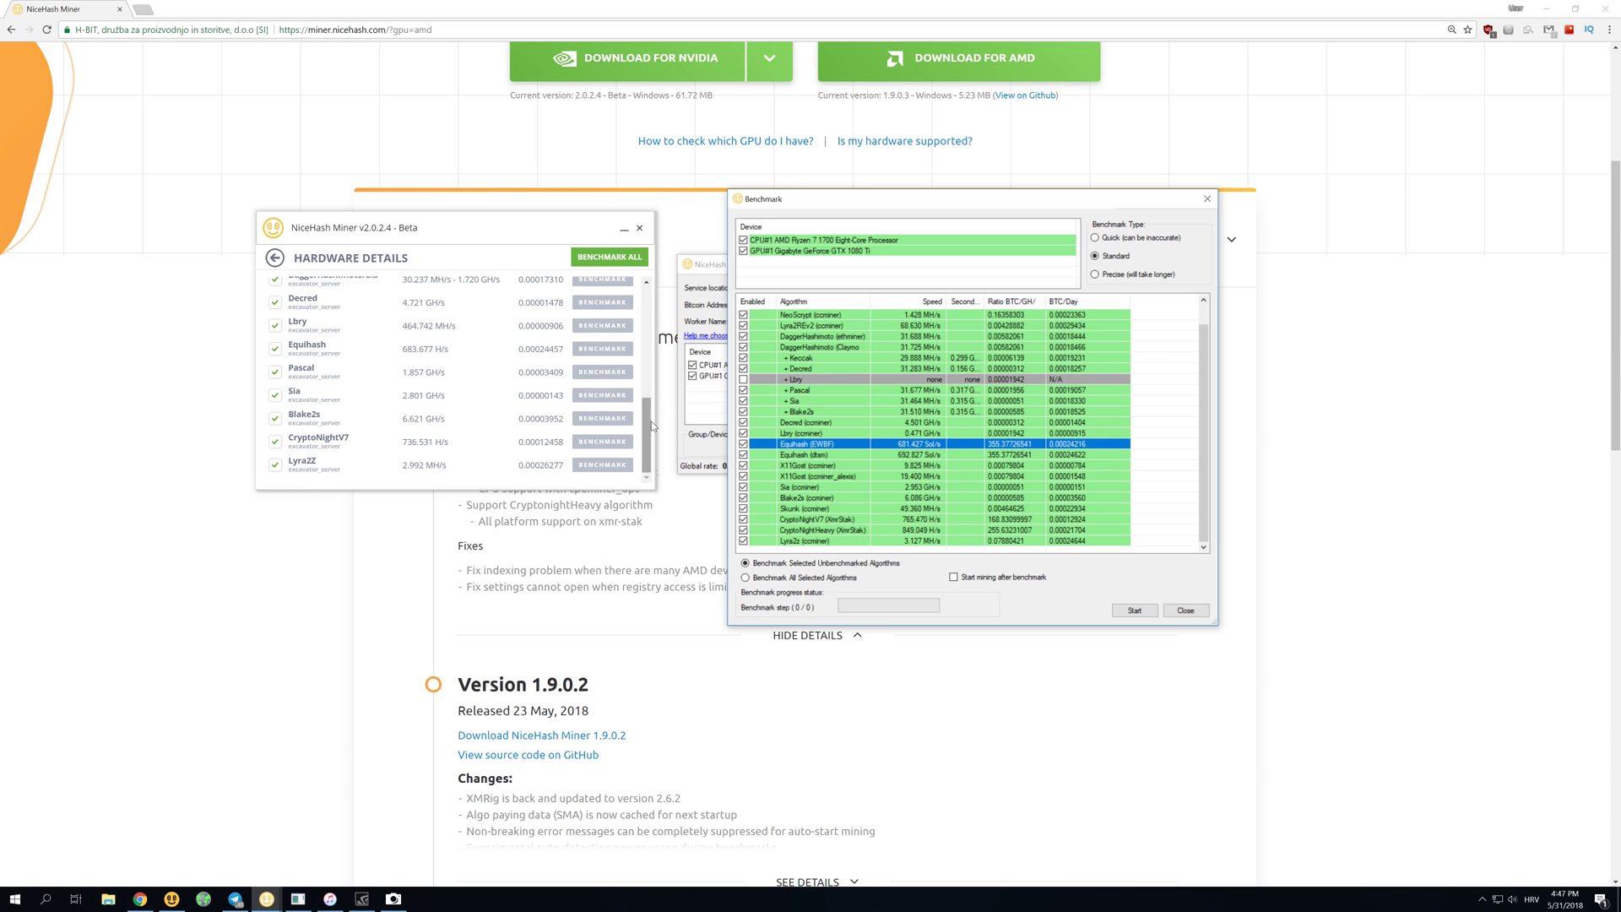
pyautogui.moveTo(646, 426); pyautogui.dragTo(641, 343)
pyautogui.scroll(-2, 426, 355)
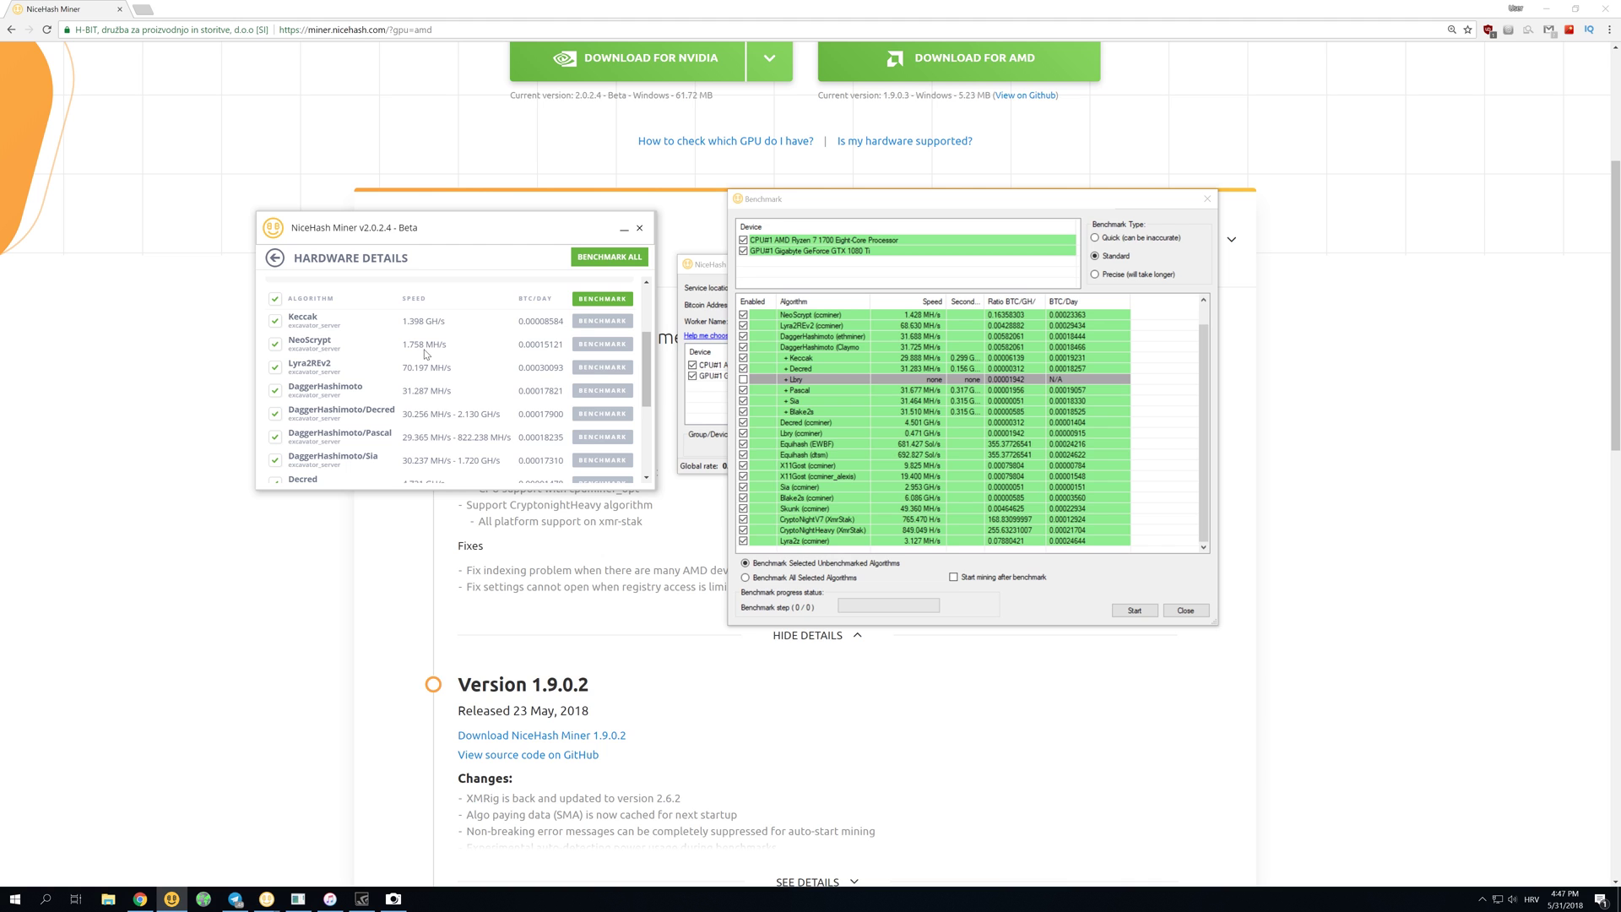
pyautogui.scroll(1, 866, 352)
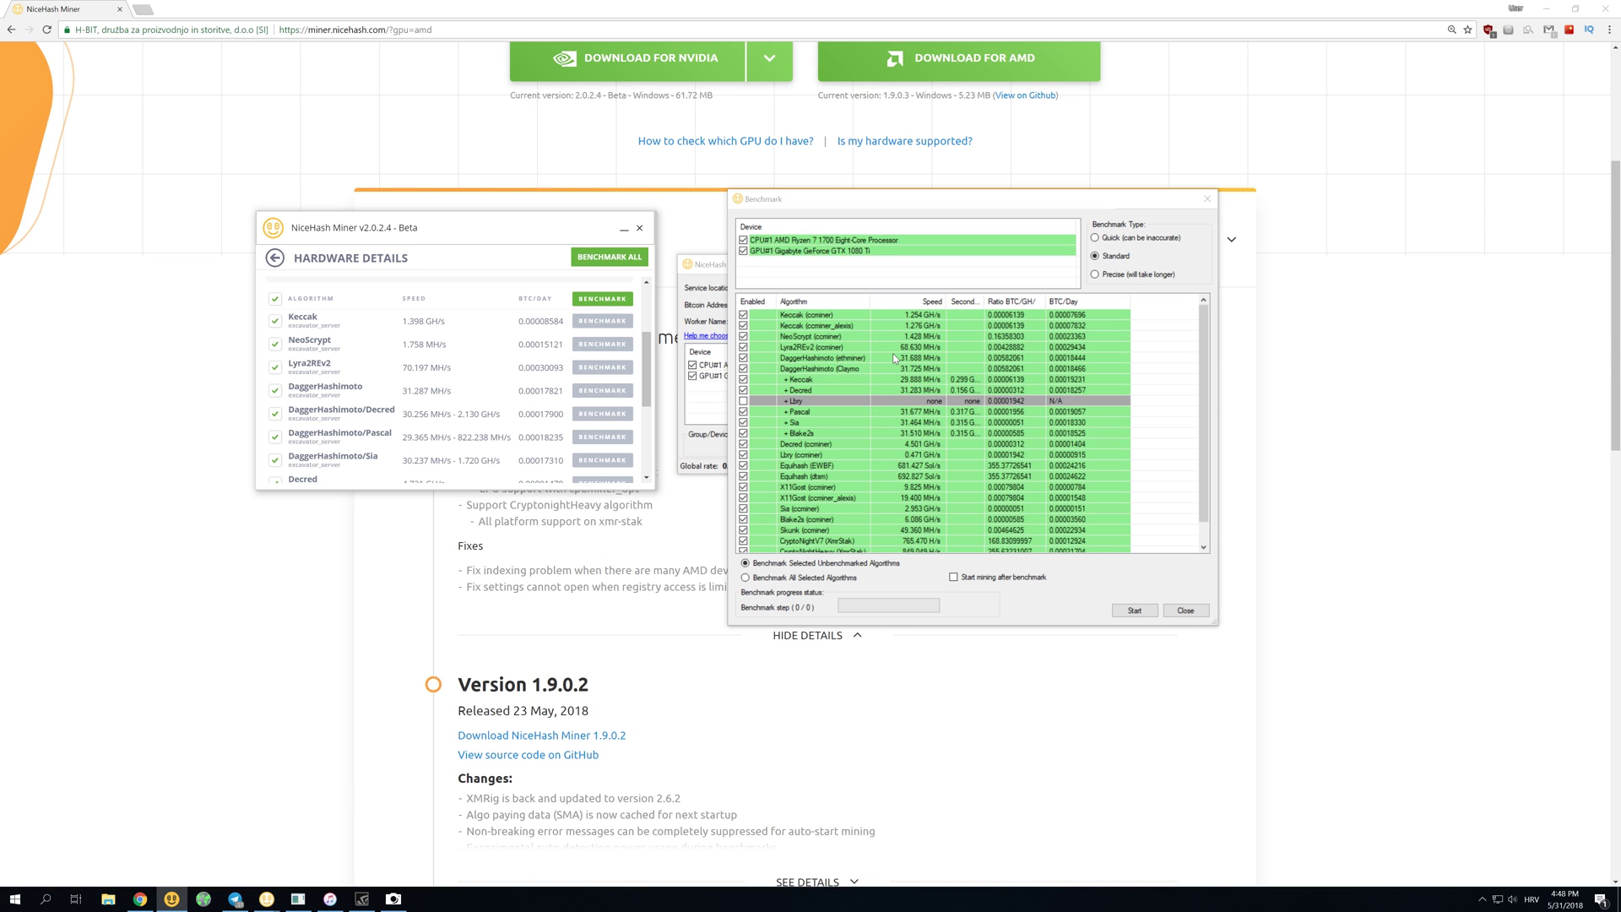
# - Select CPU#1 in the Legacy Benchmark and highlight the Lyra2z (cpuminer) result at 0.767 MH/s
pyautogui.click(836, 243)
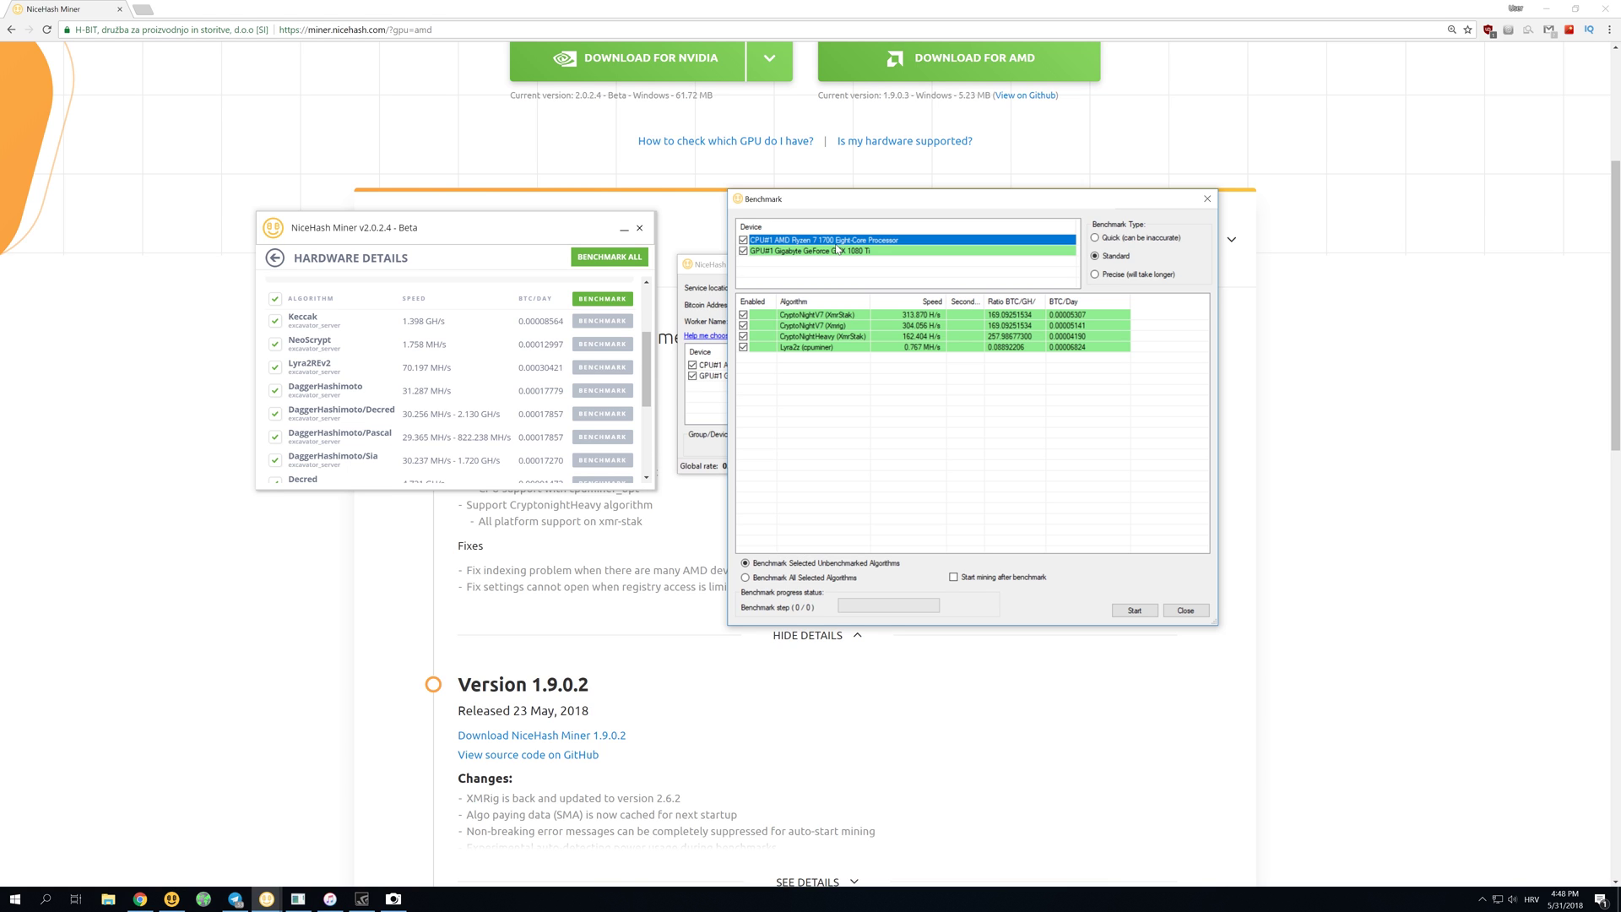
pyautogui.click(801, 348)
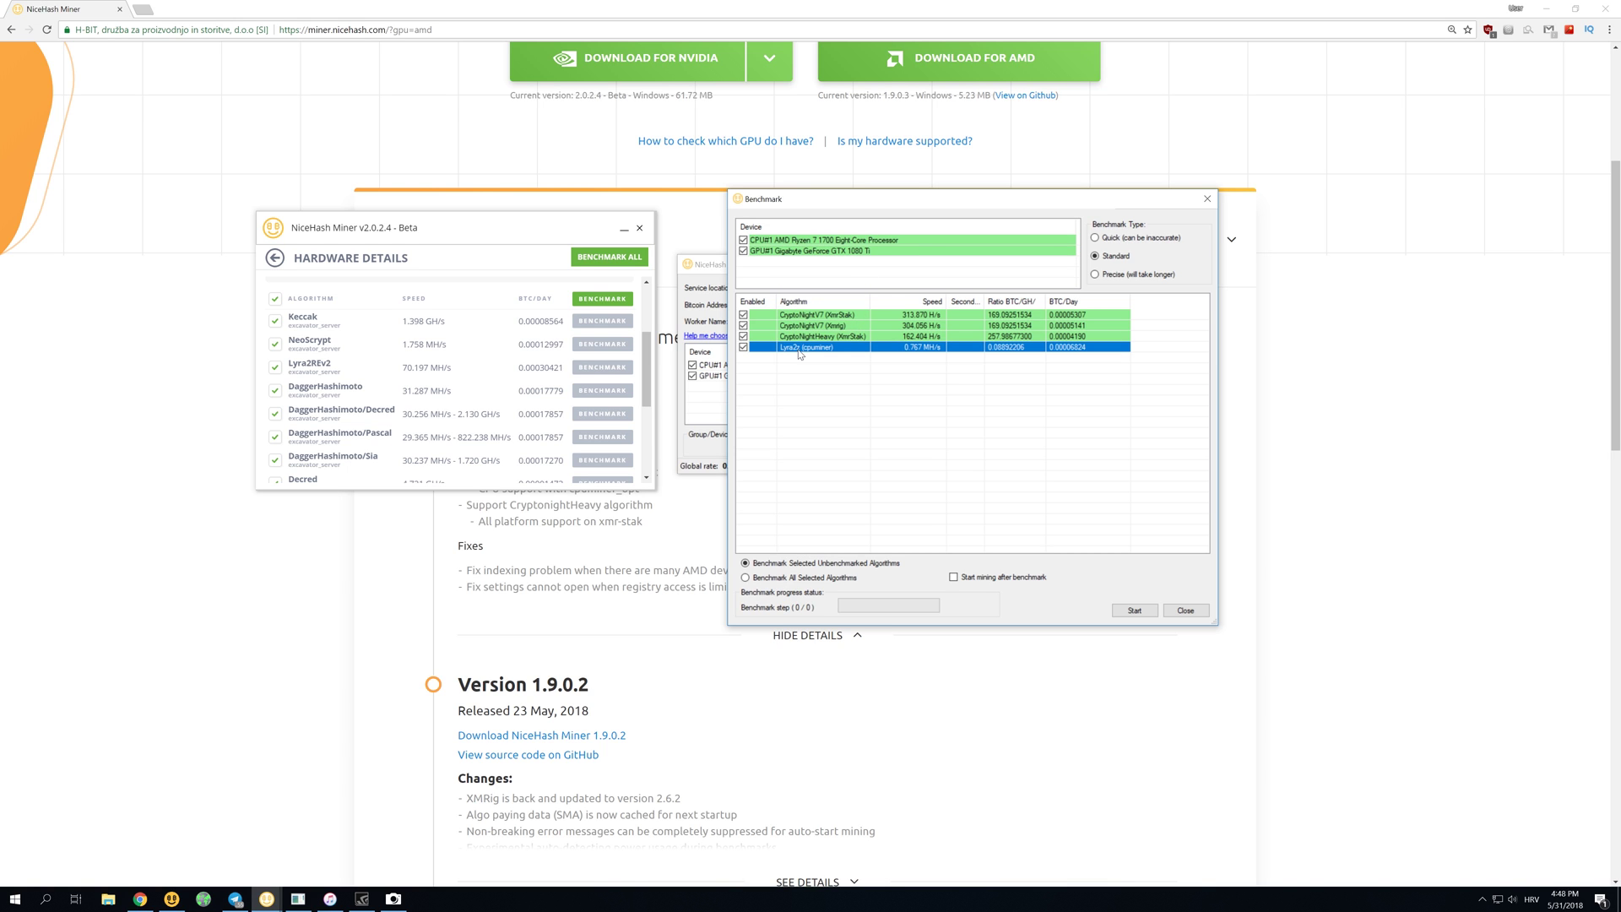